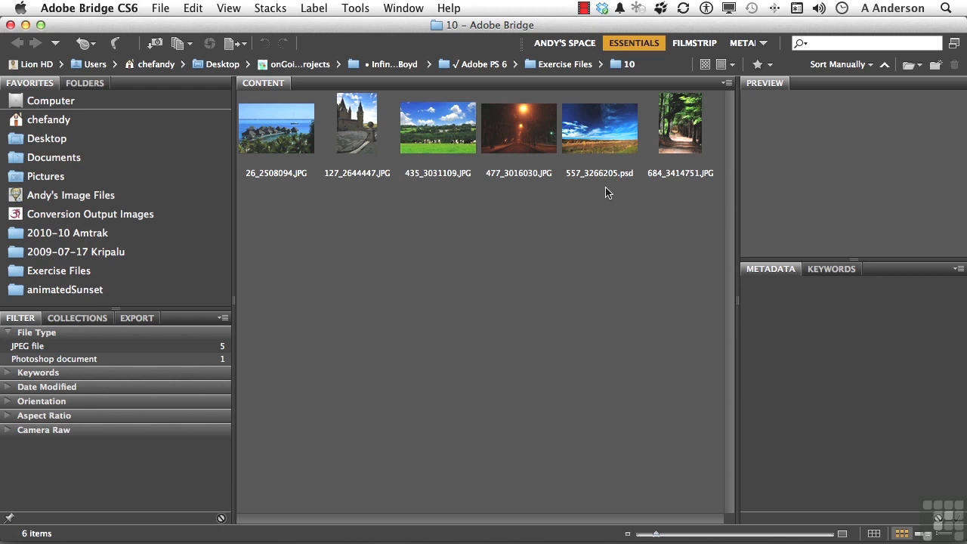
Step: Open 557_3266205.psd from Bridge in Photoshop, fit the image on screen, and shift the Layers panel off the picture
double_click(595, 132)
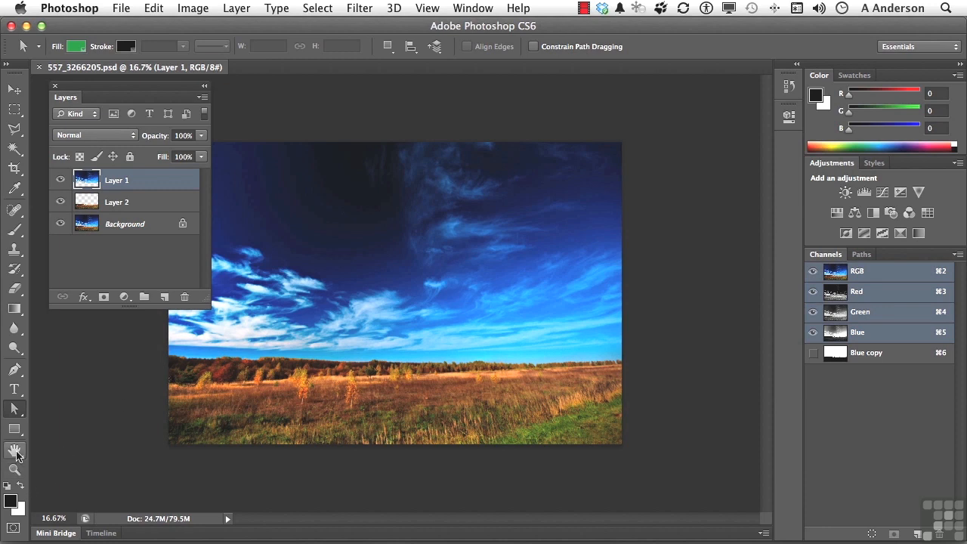
double_click(15, 451)
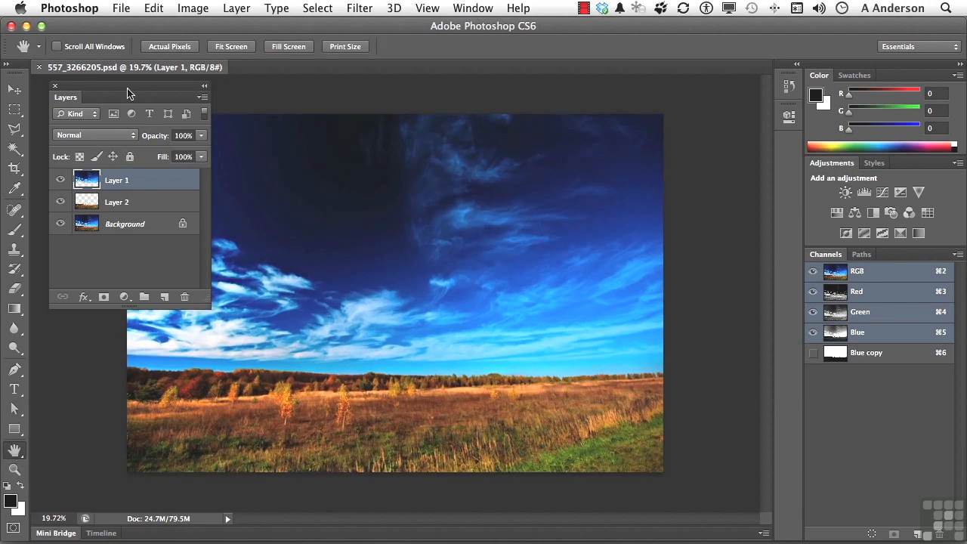
left_click_drag(121, 88, 105, 88)
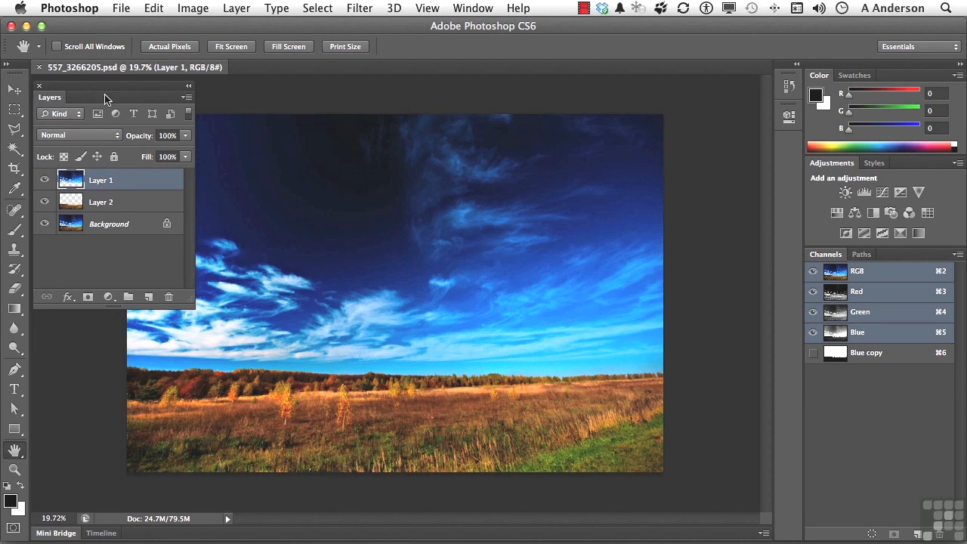
Step: Hide the Background layer and check Layer 1 and Layer 2 separately by toggling their visibility, leaving both shown
left_click(96, 231)
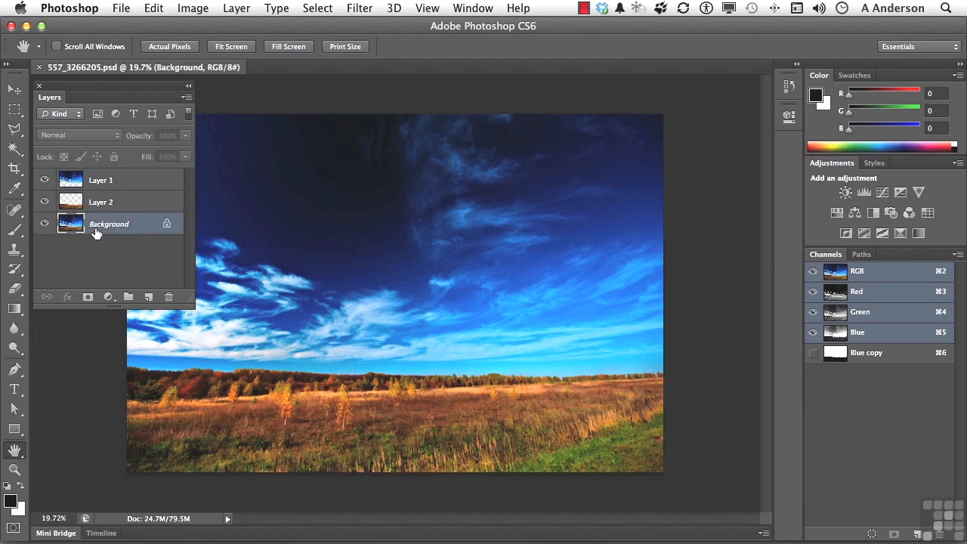
left_click(42, 227)
left_click(43, 183)
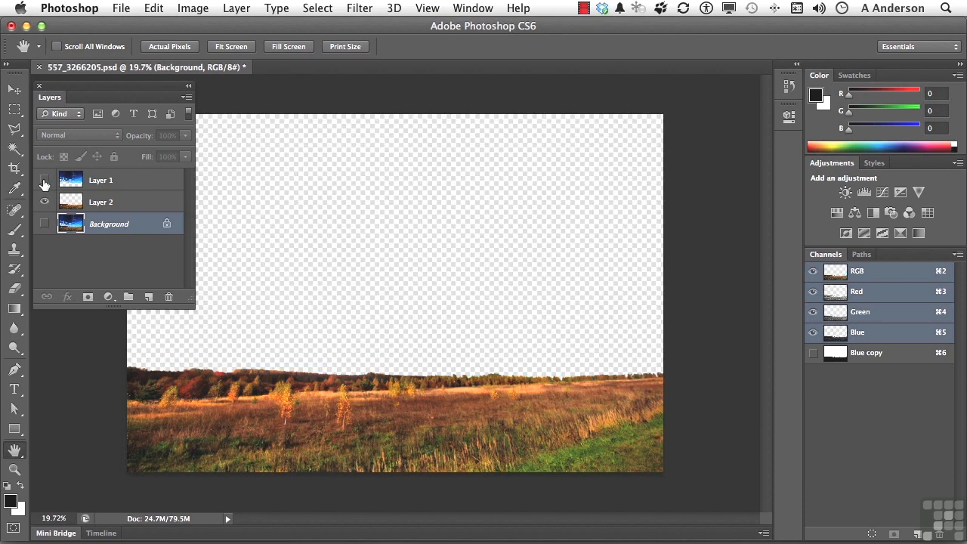
left_click(43, 180)
left_click(43, 202)
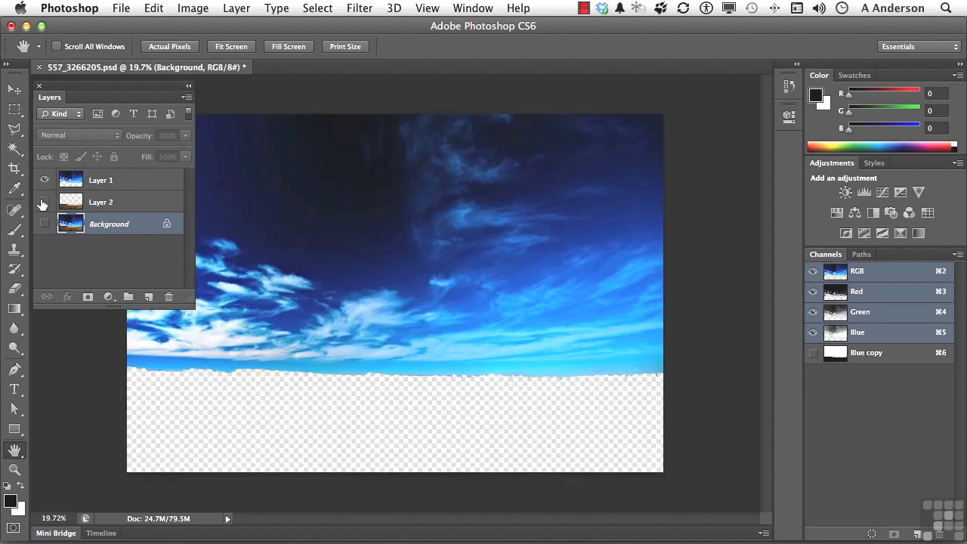
left_click(43, 202)
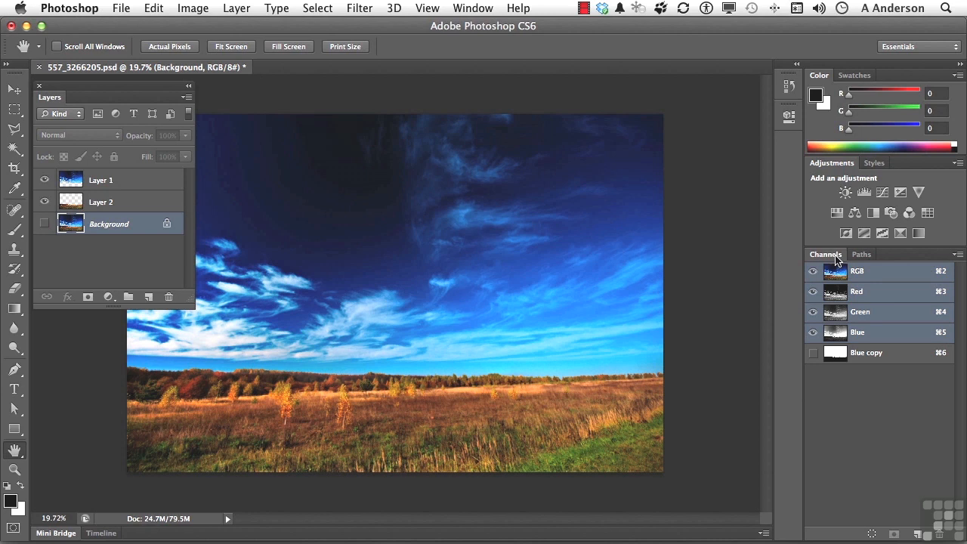
Step: Examine the Blue copy channel on its own and return to the RGB composite
left_click(863, 359)
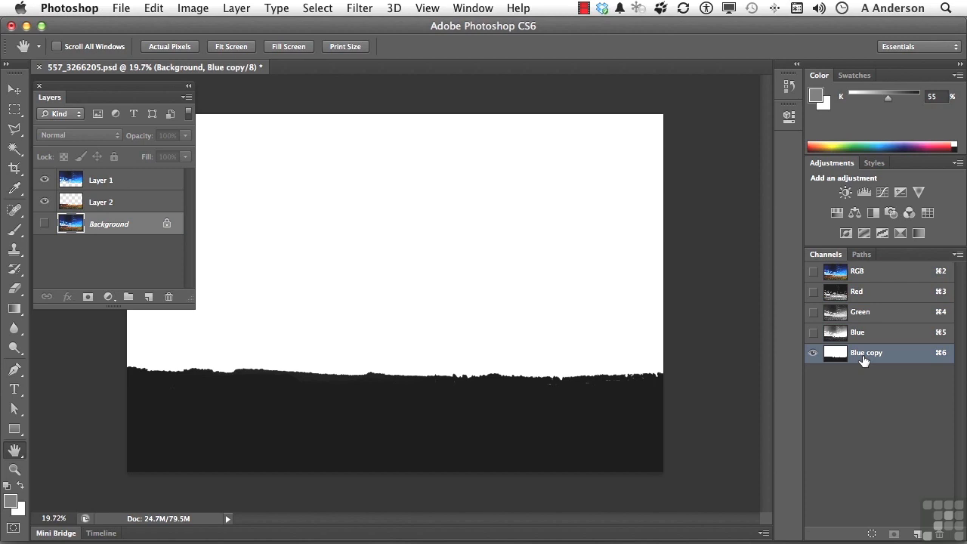
left_click(869, 275)
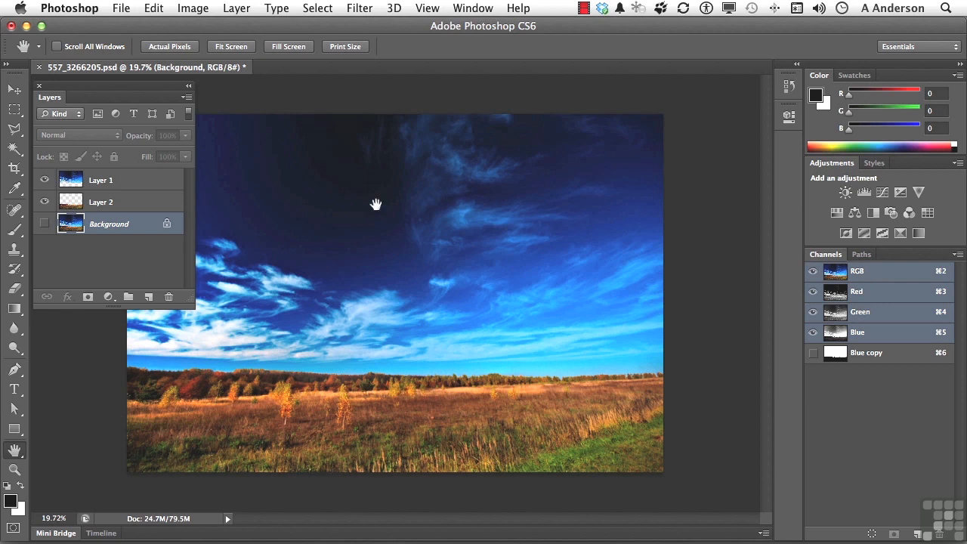
Step: Rename Layer 1 as "sky" and Layer 2 as "land"
left_click(106, 180)
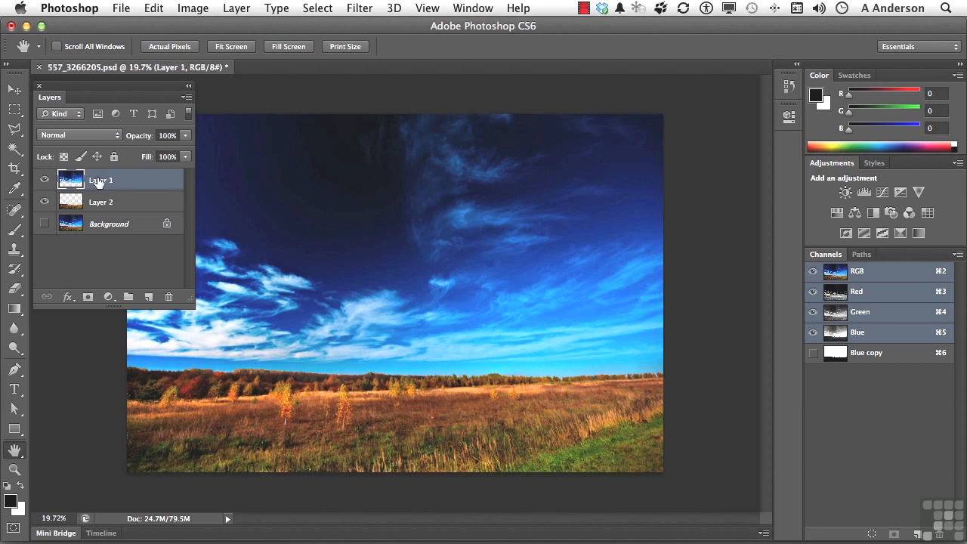
double_click(98, 181)
type("sky")
key("Tab")
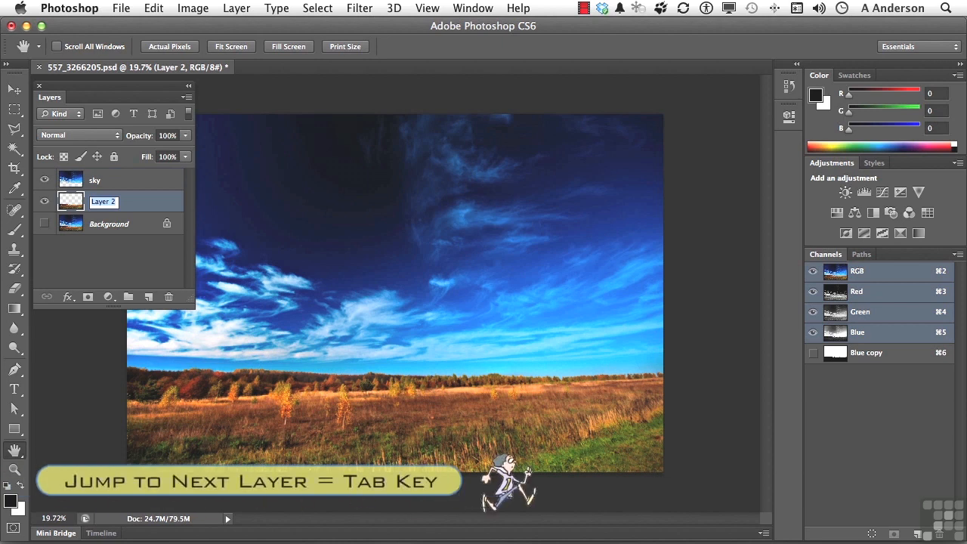
type("land")
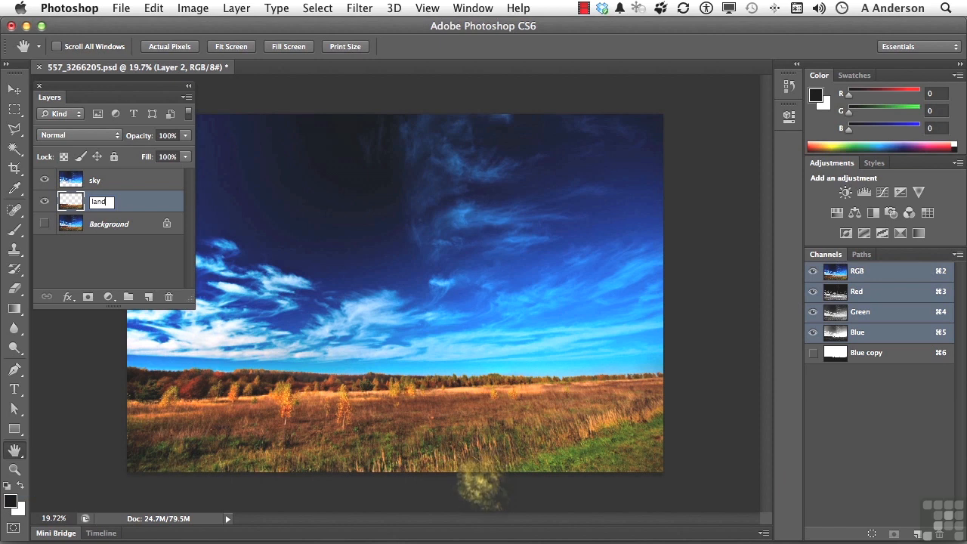
Step: Add a Vibrance adjustment layer directly above the sky layer with its saturation lowered to -23
left_click(103, 182)
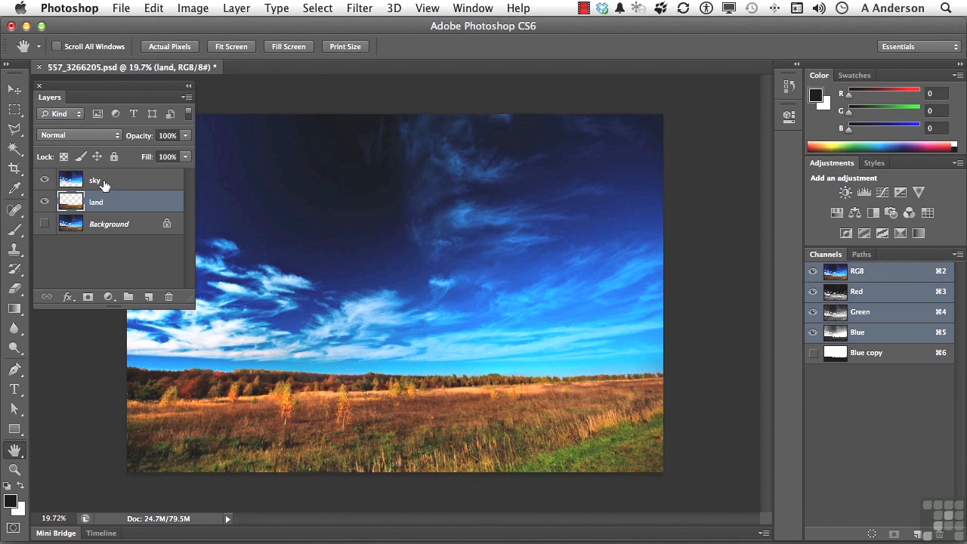
left_click(108, 297)
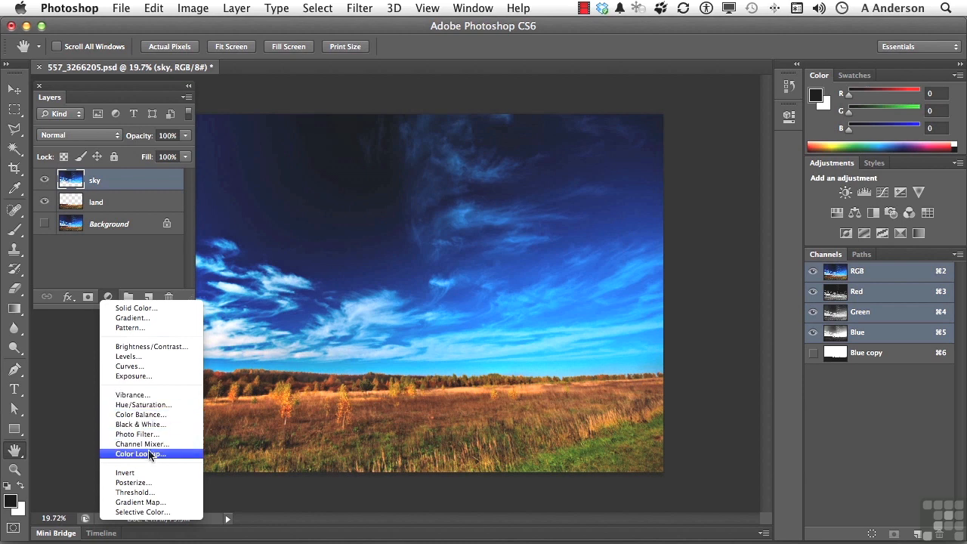
left_click(133, 394)
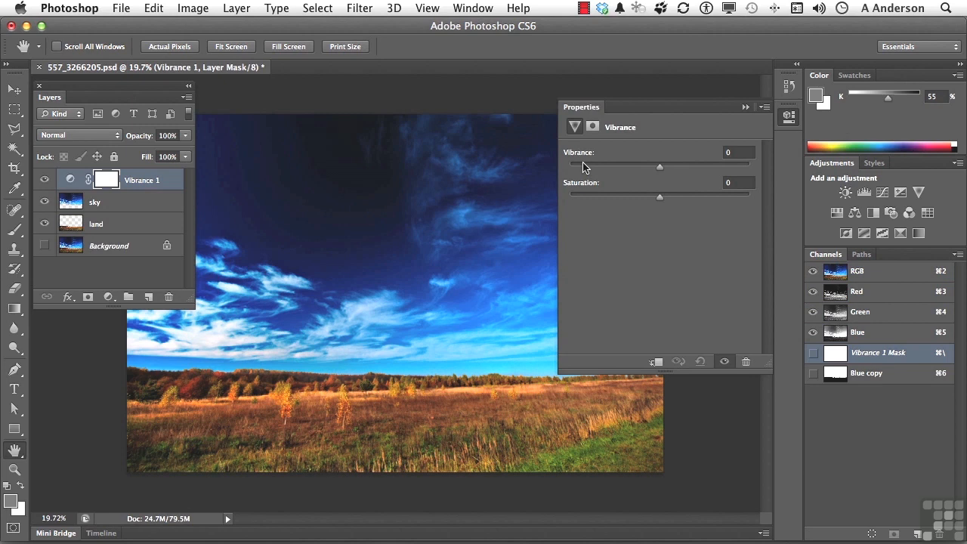
left_click_drag(659, 196, 639, 199)
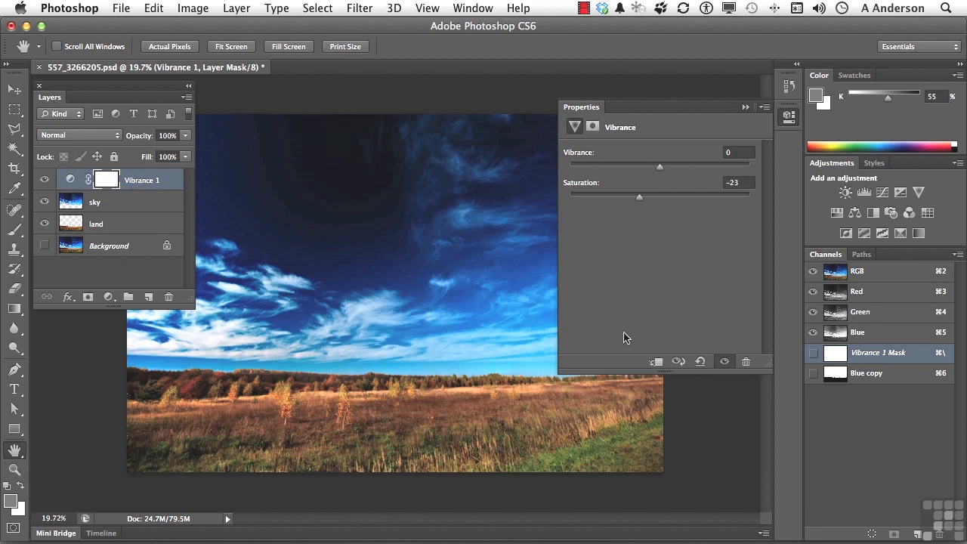
Step: Clip the Vibrance adjustment to the sky layer and lower its saturation to -100
left_click(656, 364)
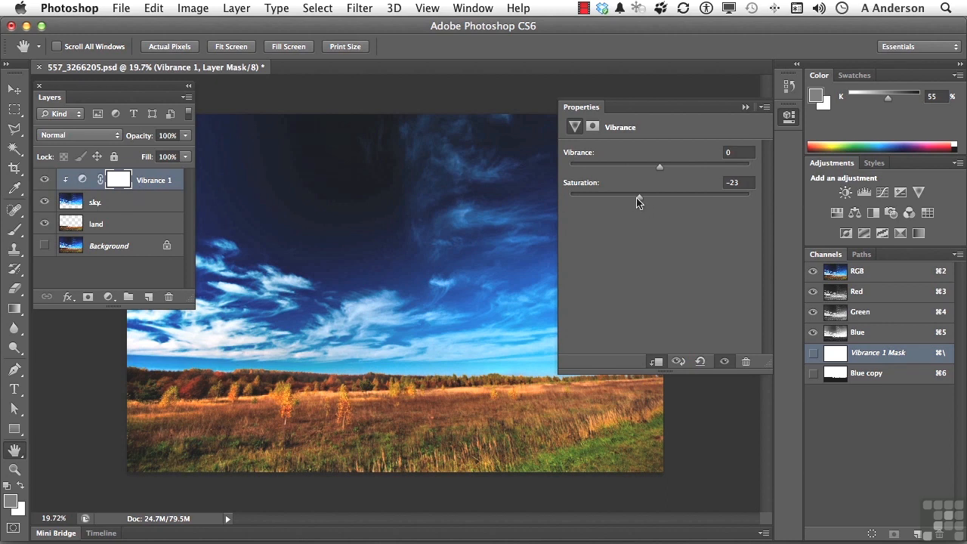
mouse_move(638, 201)
left_mouse_down()
mouse_move(565, 207)
mouse_move(630, 213)
left_mouse_up()
left_click_drag(629, 197, 567, 201)
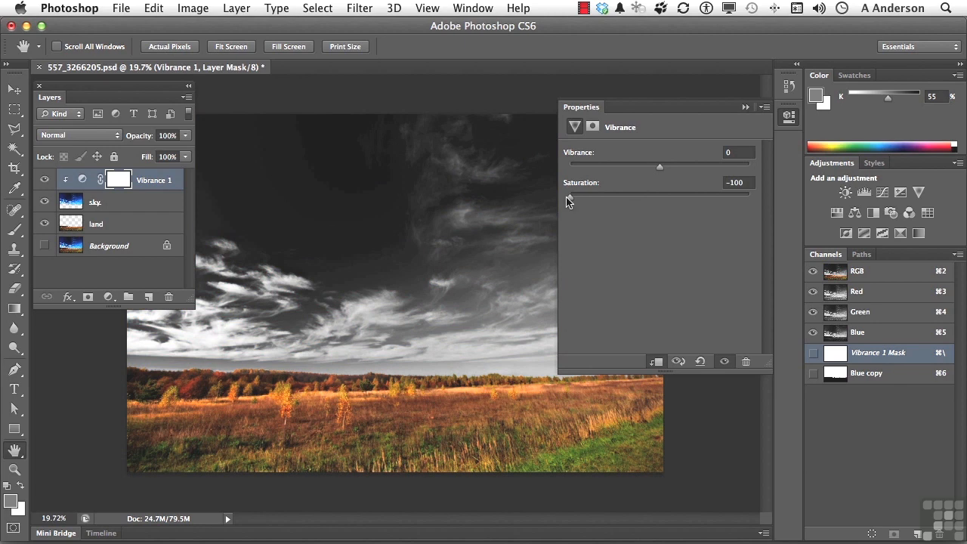
Step: Add a Hue/Saturation adjustment above the land layer with hue -39 and clip it to that layer
left_click(98, 224)
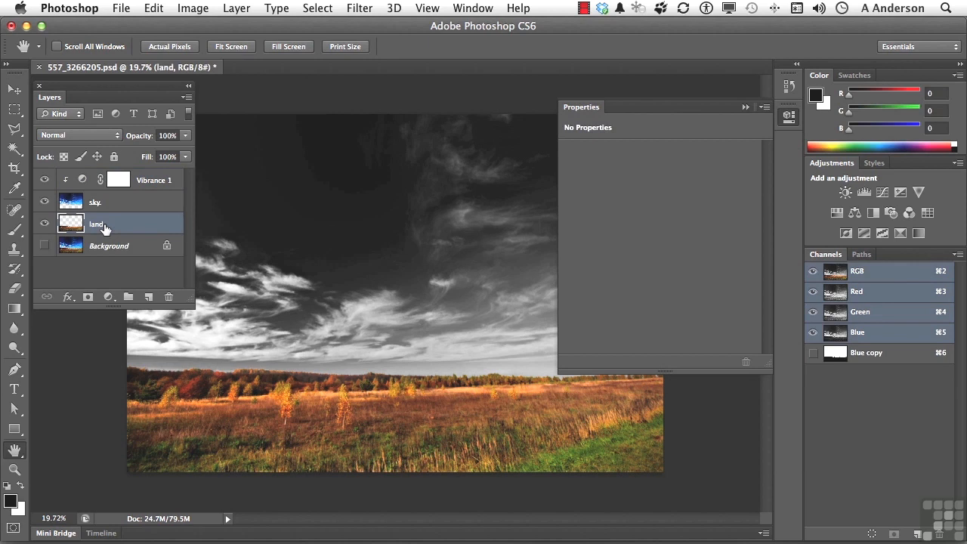
left_click(108, 296)
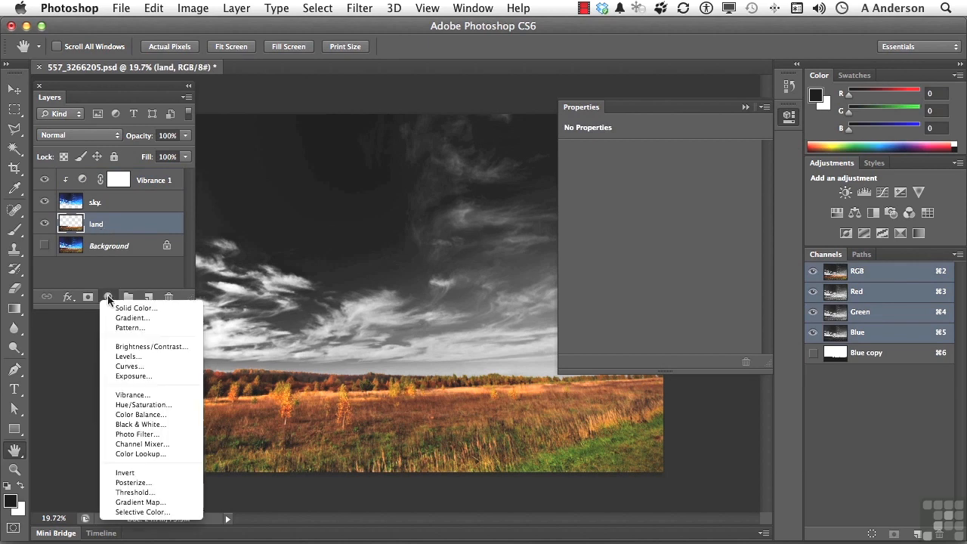
left_click(143, 405)
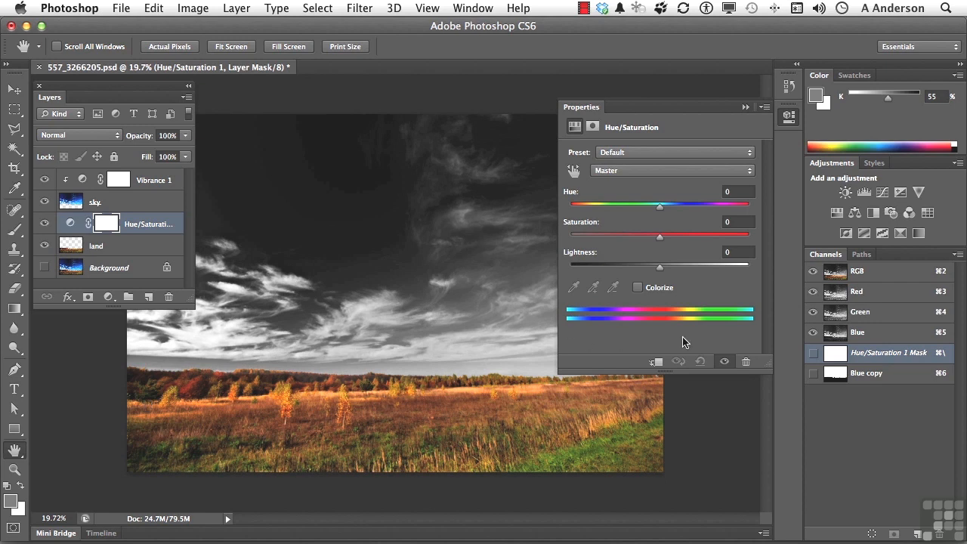
left_click_drag(659, 206, 624, 215)
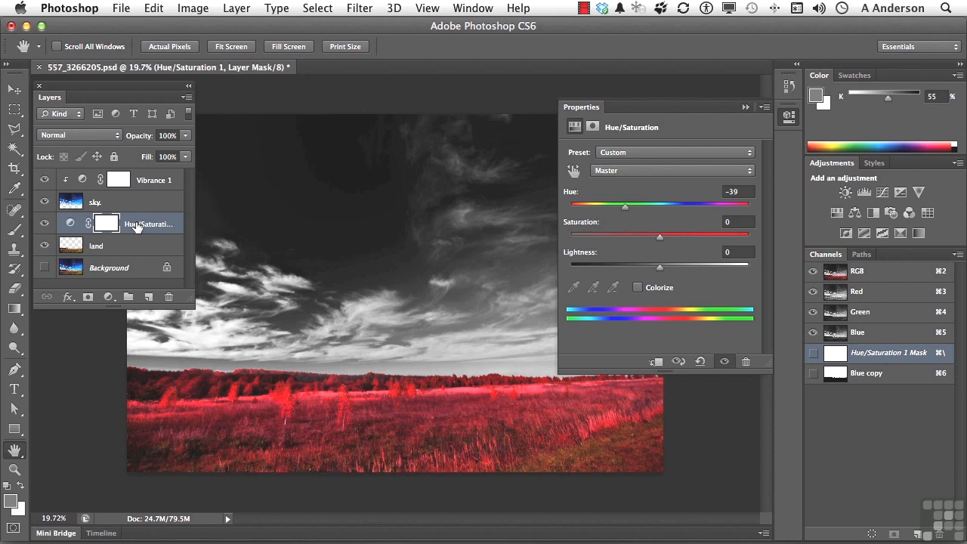
left_click(657, 362)
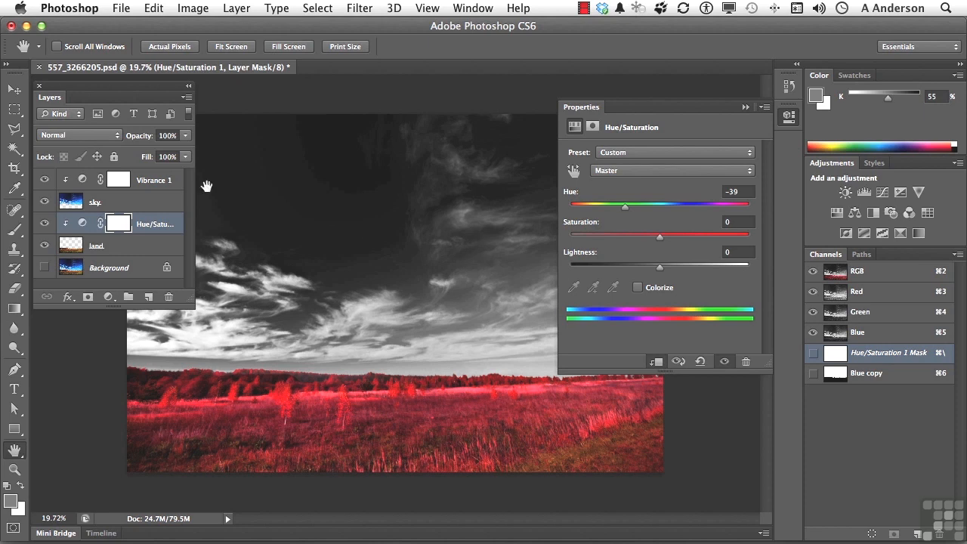
Step: Set the saturation of the sky's Vibrance adjustment to -81
left_click(145, 185)
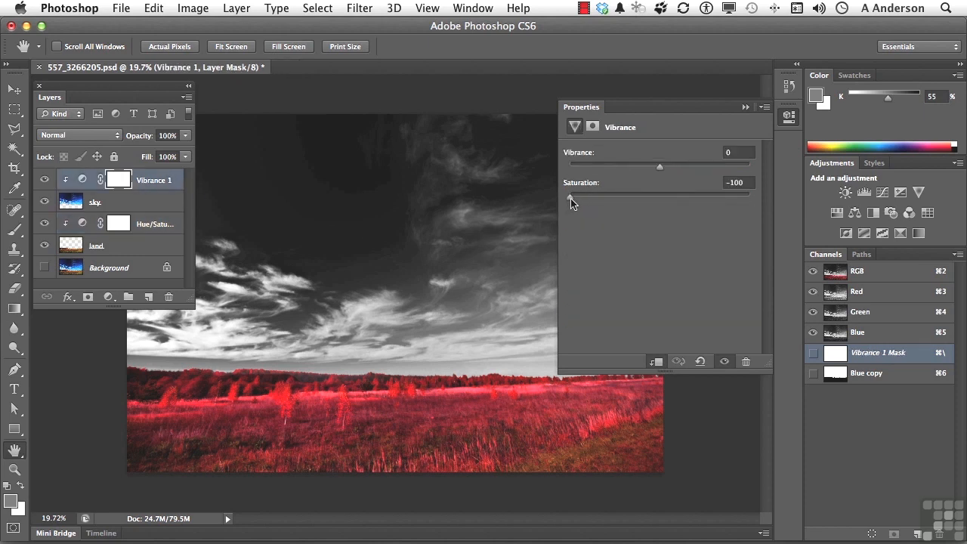
left_click(594, 198)
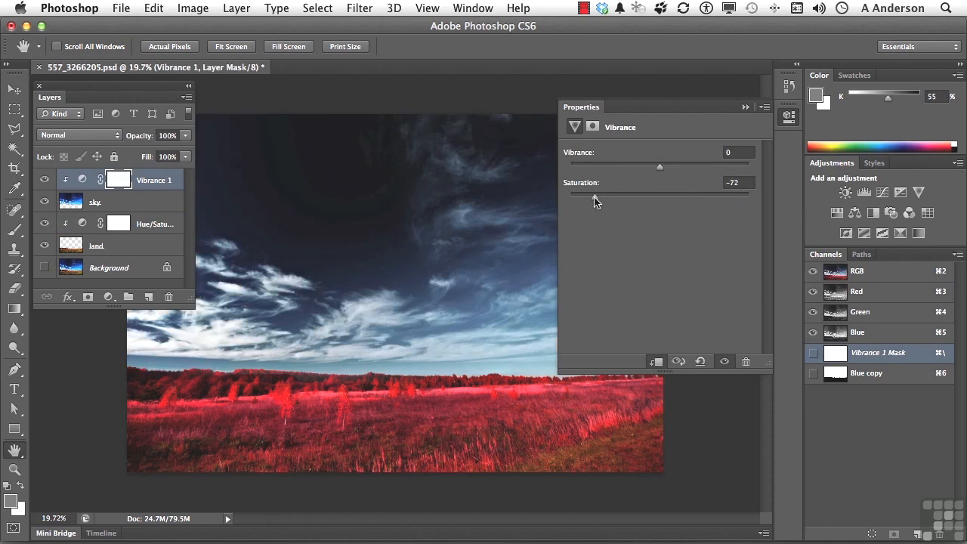
left_click_drag(586, 196, 586, 195)
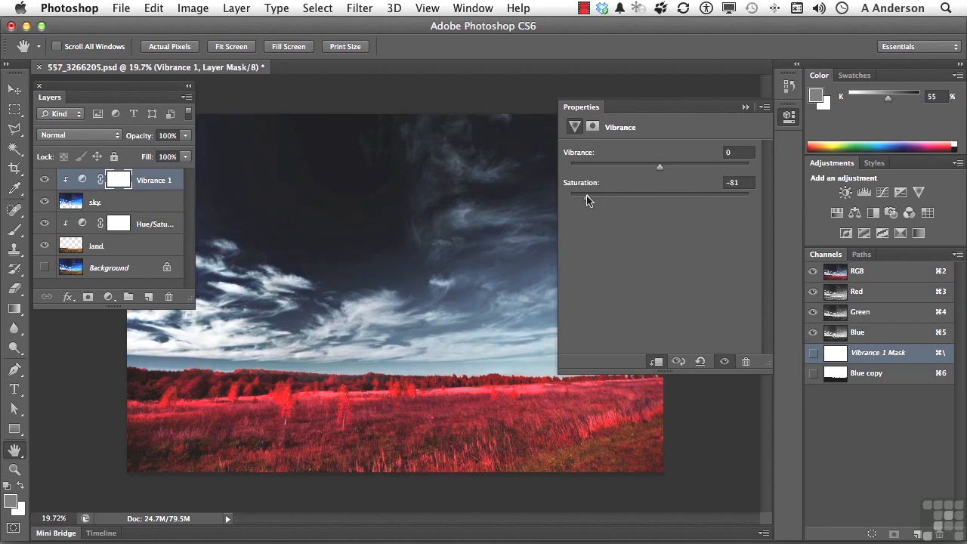